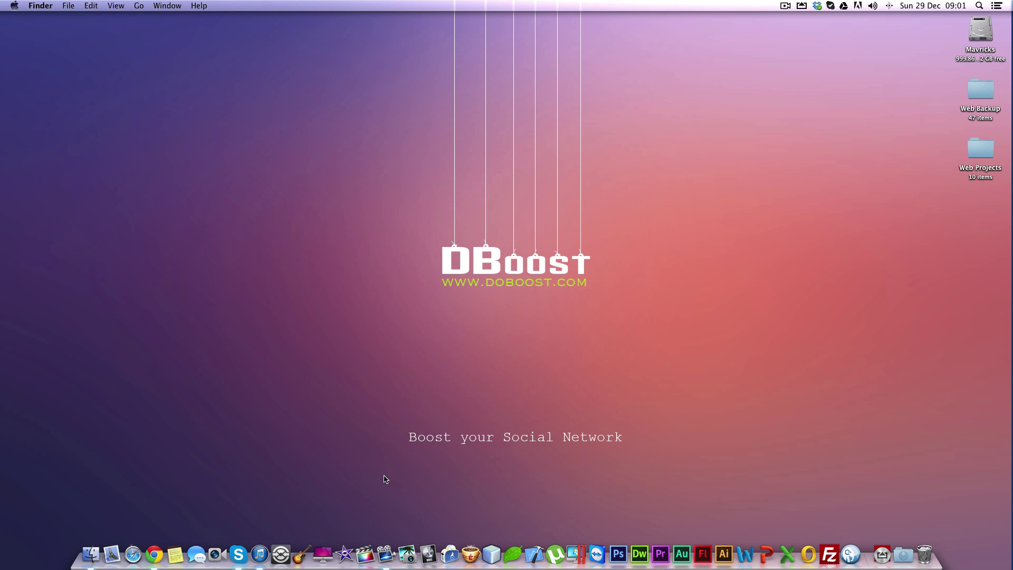
- Restore the minimized iTunes window showing the My Beats playlist with Dark Beat
left_click(263, 548)
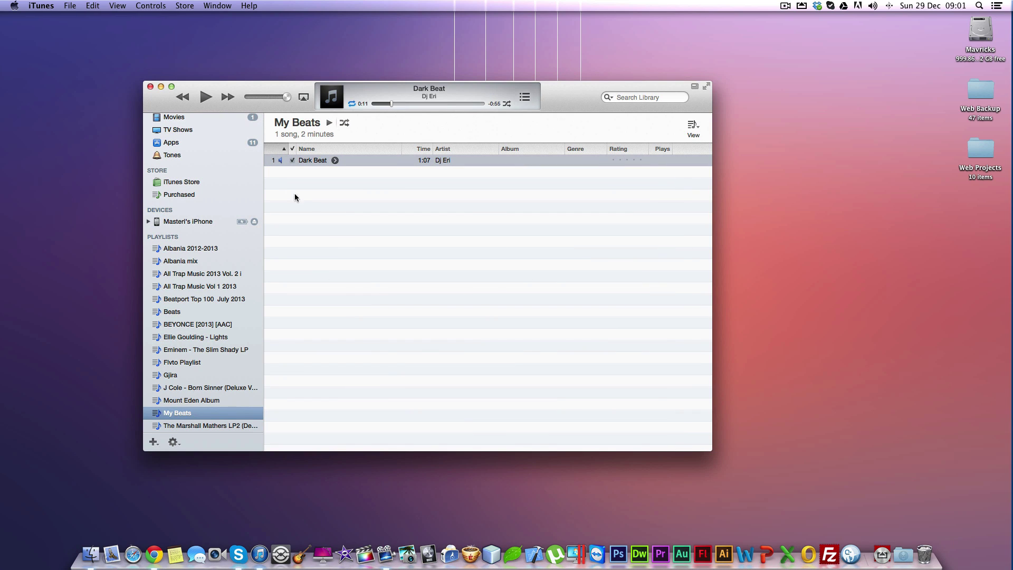
- Preview Dark Beat briefly at a raised volume, then pause it and rewind to 0:00
left_click(378, 103)
left_click(209, 101)
key("XF86AudioRaiseVolume")
key("space")
left_click(374, 103)
right_click(307, 162)
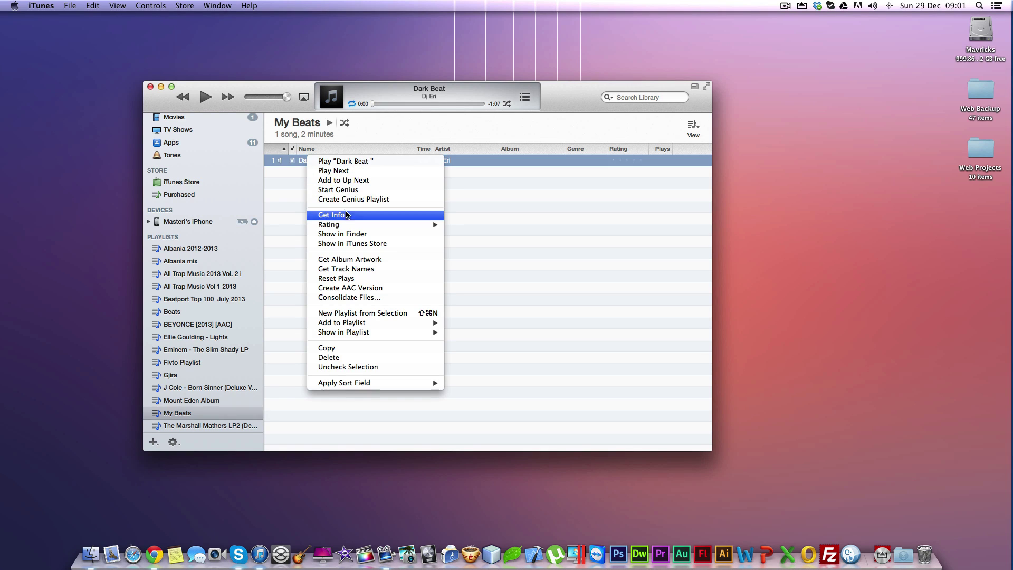
- Open Dark Beat's Get Info Options and enable custom Start and Stop Time
left_click(346, 215)
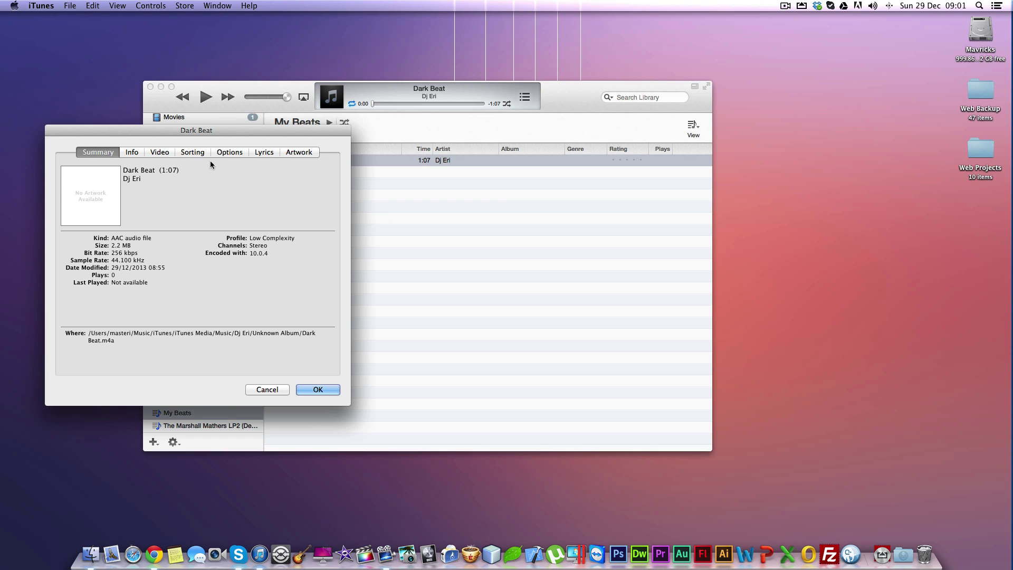
left_click(224, 154)
left_click_drag(273, 128, 784, 172)
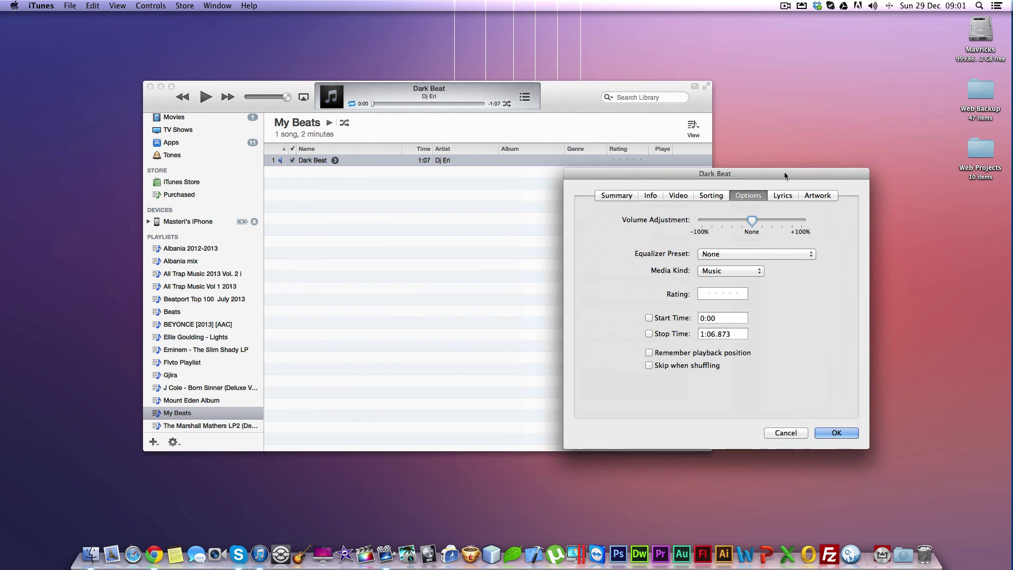
left_click(675, 318)
left_click(672, 335)
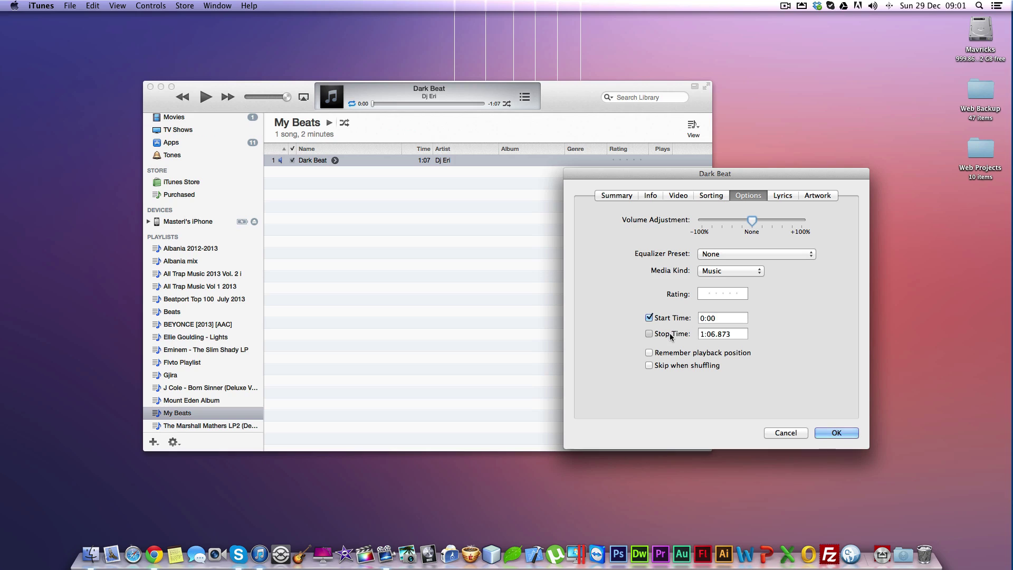
- Set Dark Beat's start time to 0:10 and stop time to 0:40, and confirm with OK
double_click(707, 317)
type("10")
left_click(738, 333)
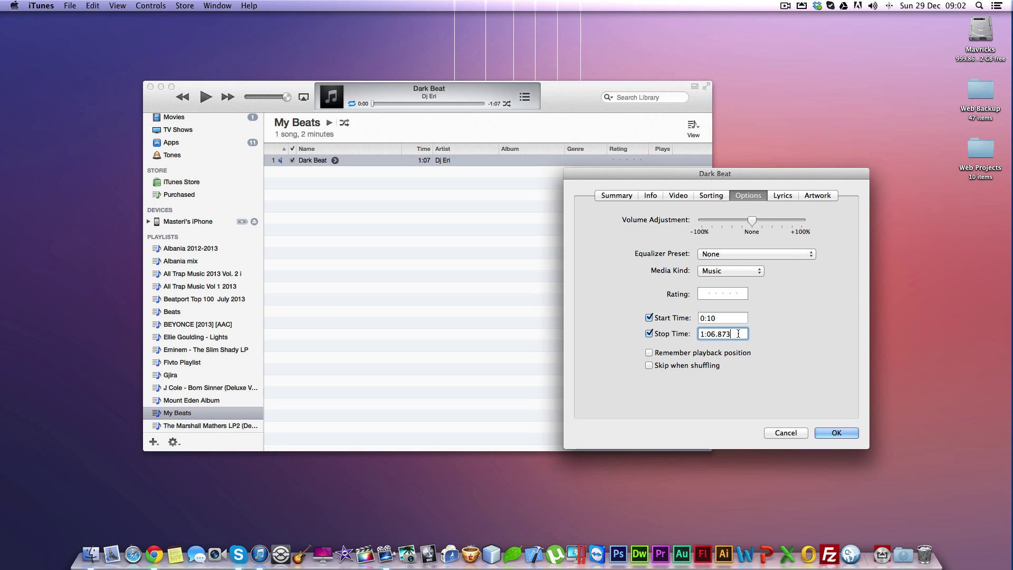
left_click_drag(704, 333, 755, 333)
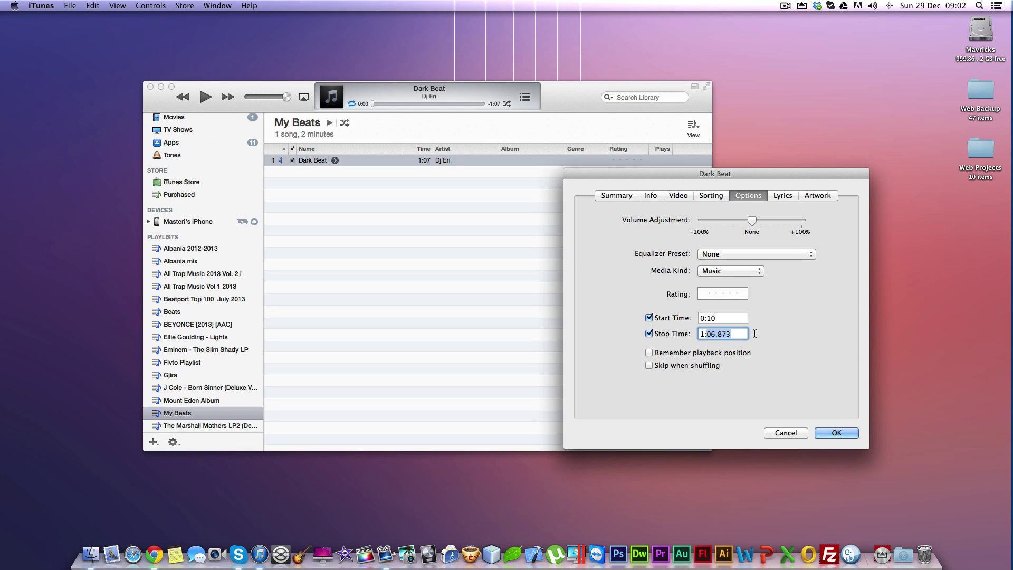
type(":40")
left_click(704, 333)
key("BackSpace")
type("0")
left_click_drag(796, 174, 764, 177)
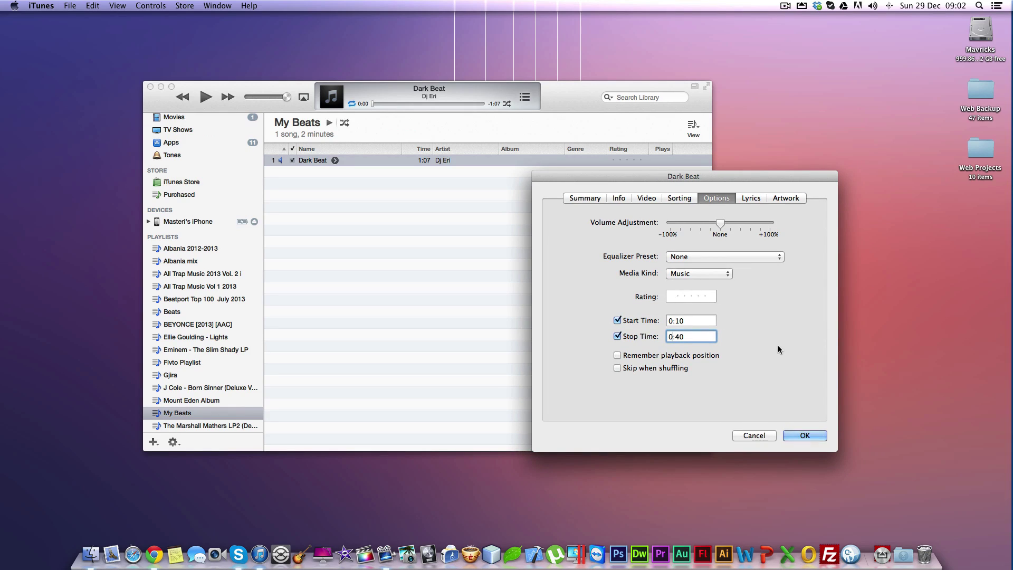
left_click(810, 434)
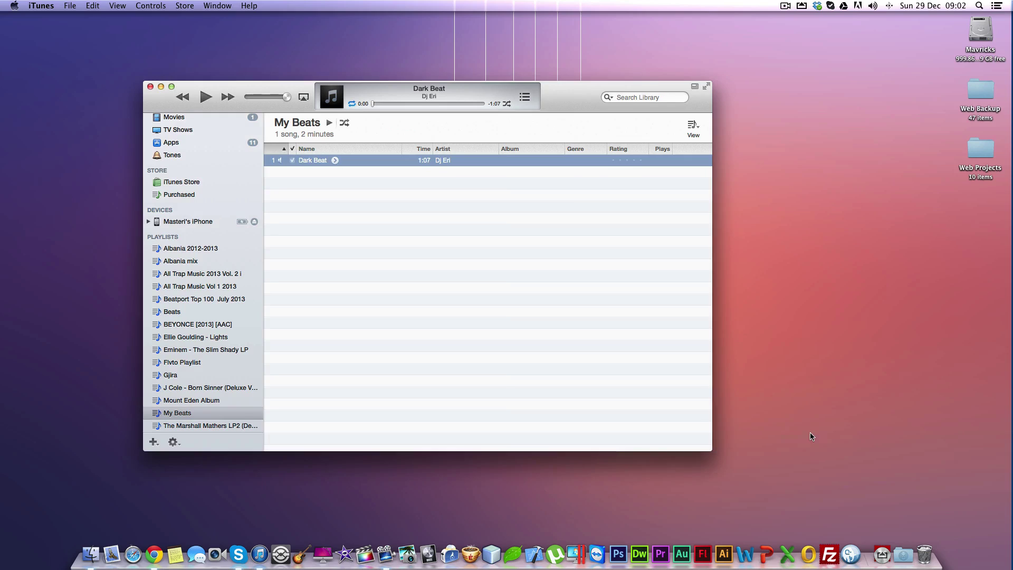
- Create an AAC version of the trimmed Dark Beat and select the 0:30 copy in Music
right_click(357, 164)
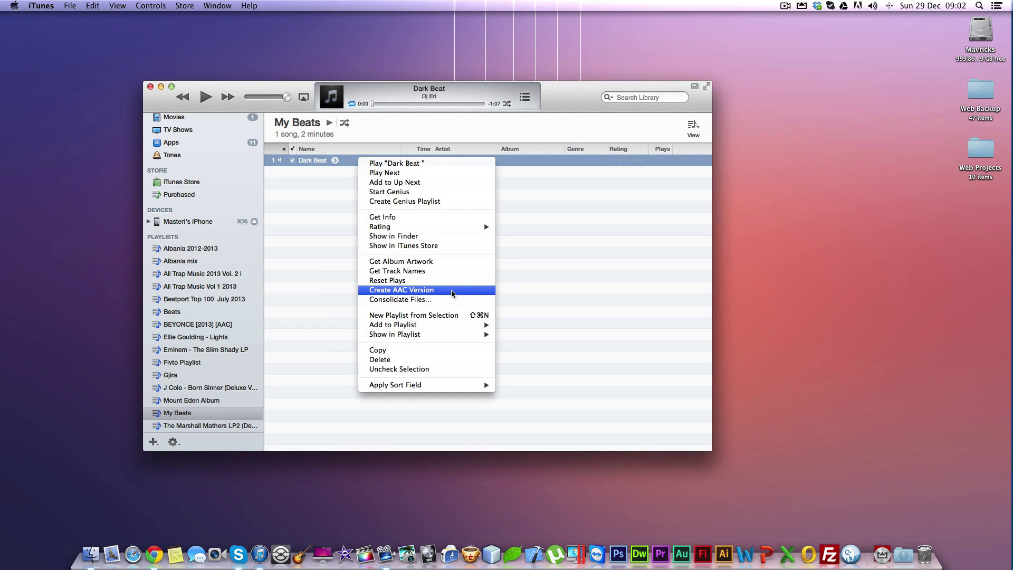
left_click(451, 290)
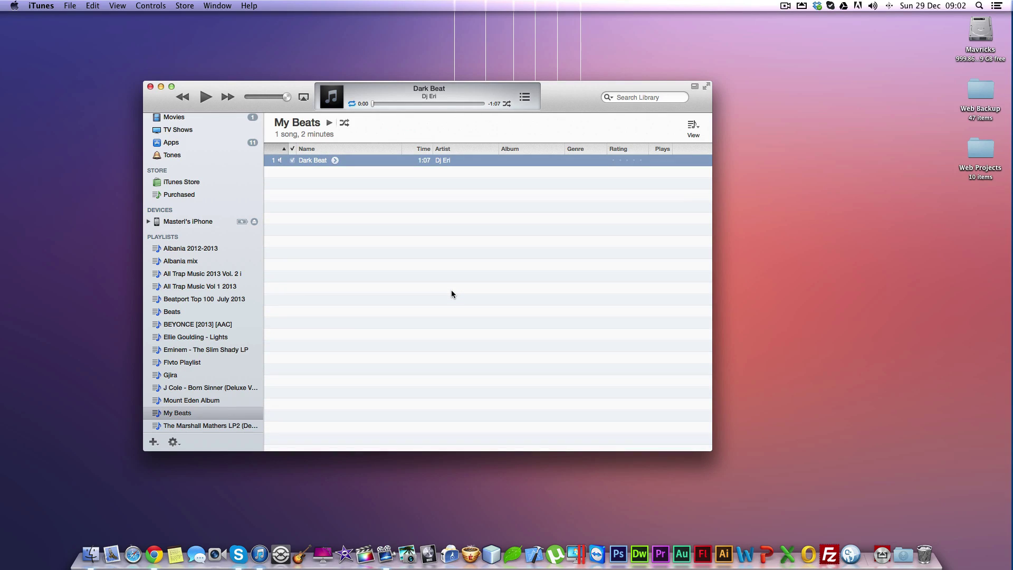
scroll(203, 185, "up", 3)
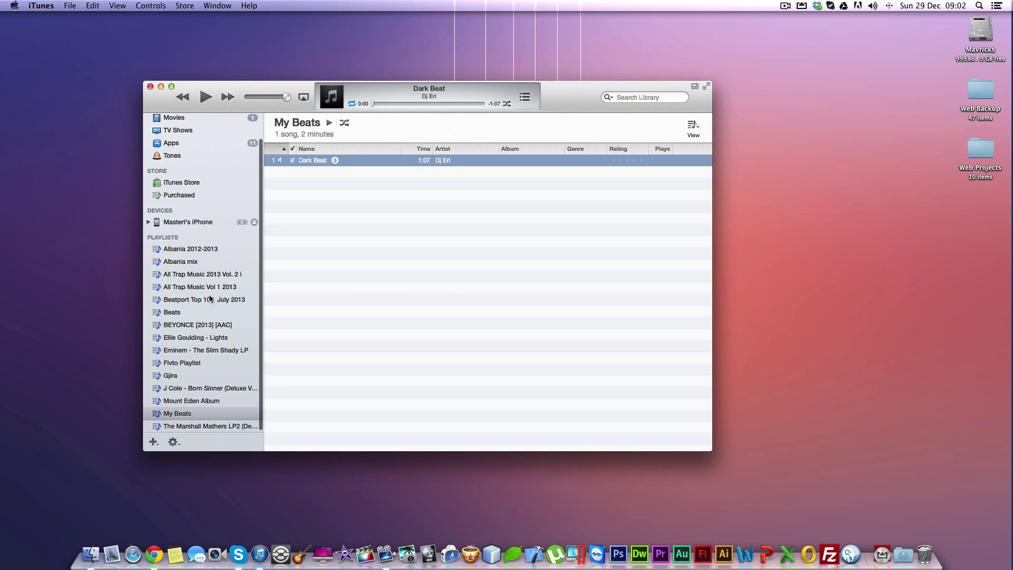
left_click(177, 134)
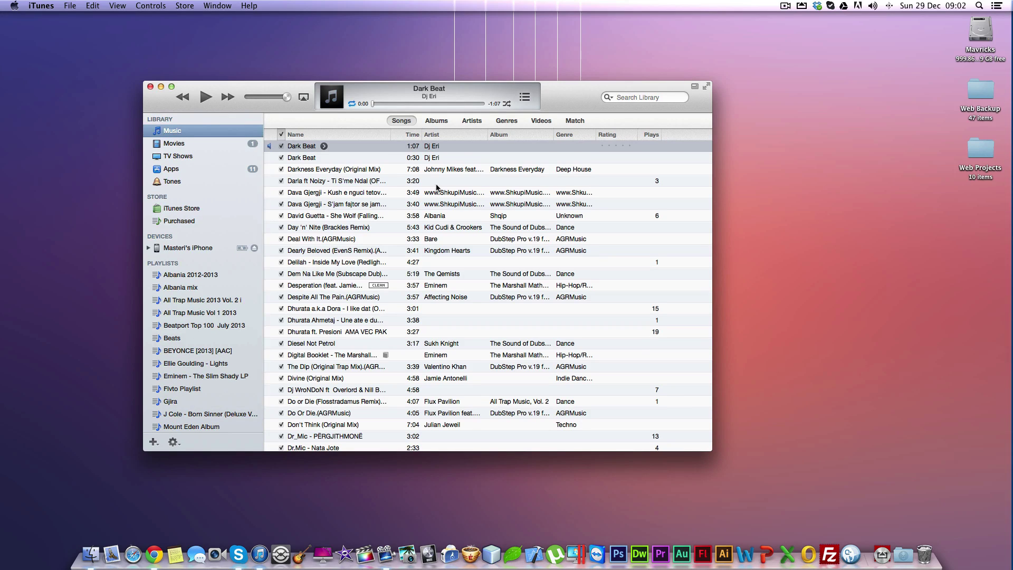
left_click(338, 158)
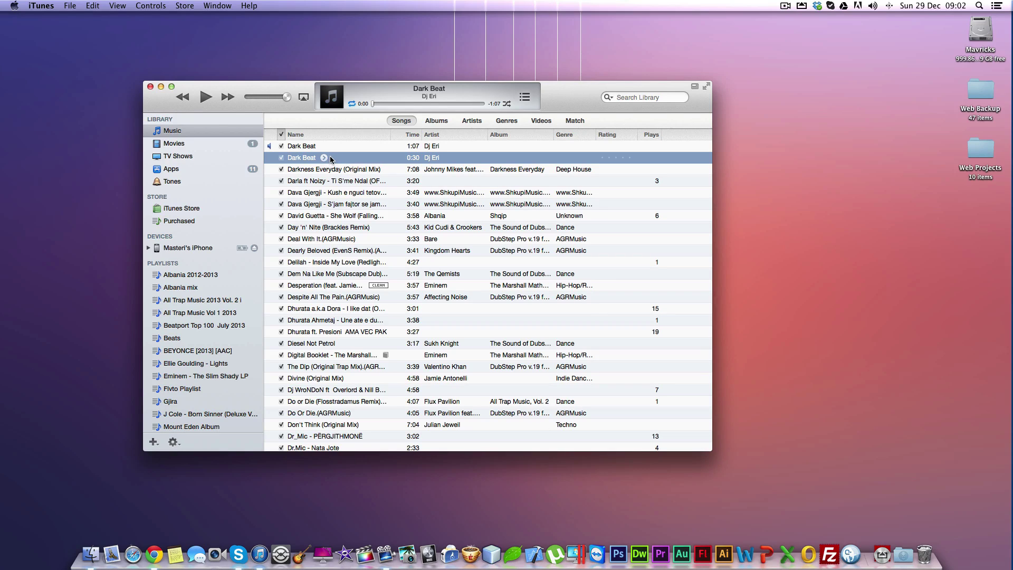
right_click(350, 158)
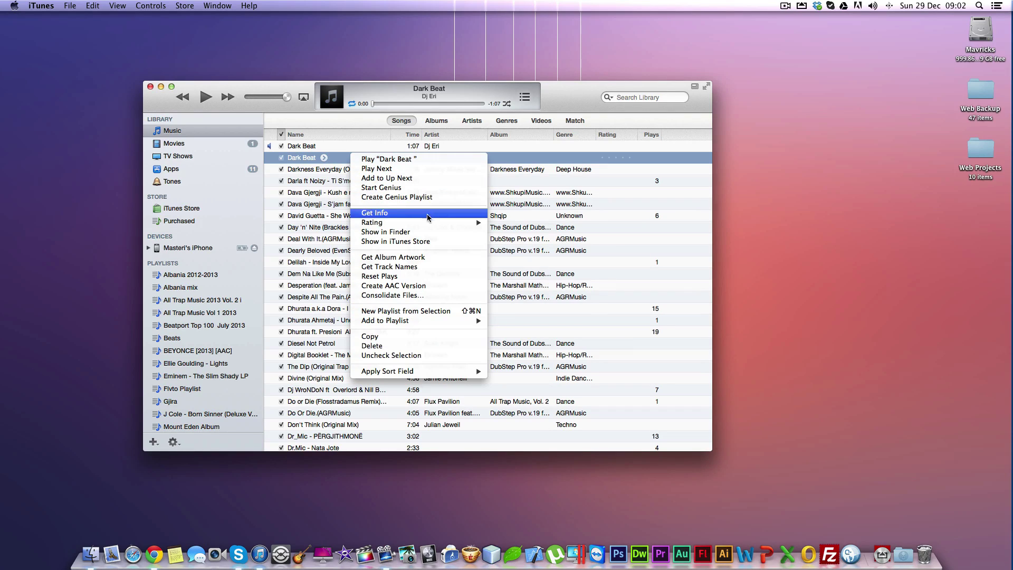
- Reveal the 0:30 copy in Finder and trash the original Dark Beat.m4a
left_click(395, 232)
left_click_drag(574, 103, 855, 169)
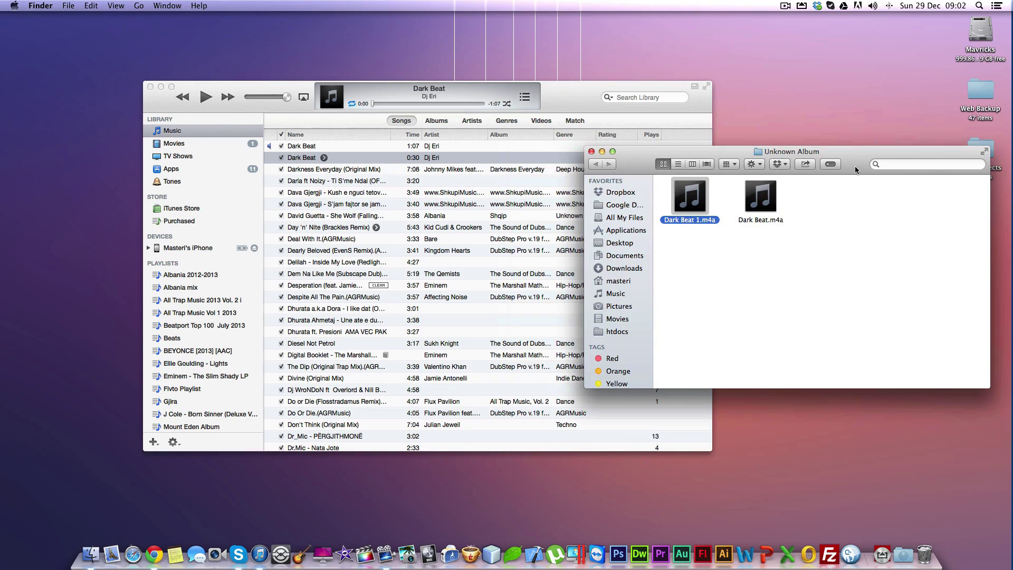
left_click(756, 224)
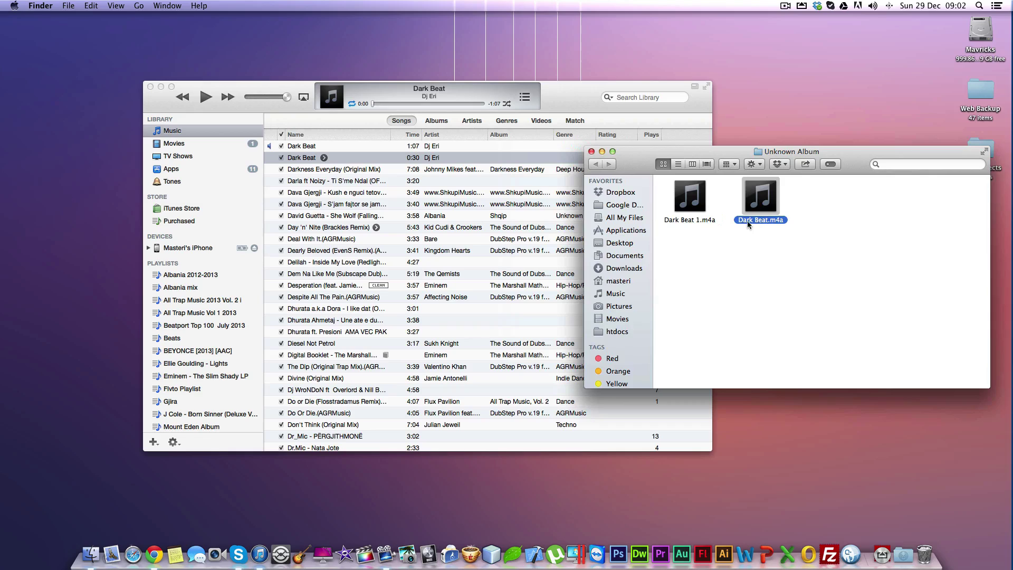
key("super+BackSpace")
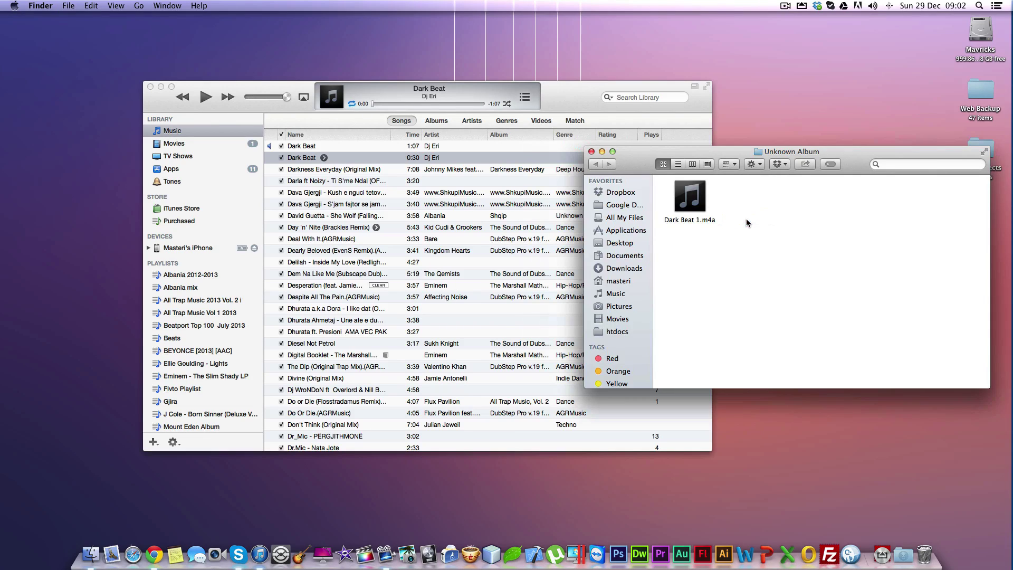
- Rename Dark Beat 1.m4a to Dark Beat 1.m4r and confirm using the .m4r extension
left_click(700, 218)
left_click(707, 218)
left_click(707, 219)
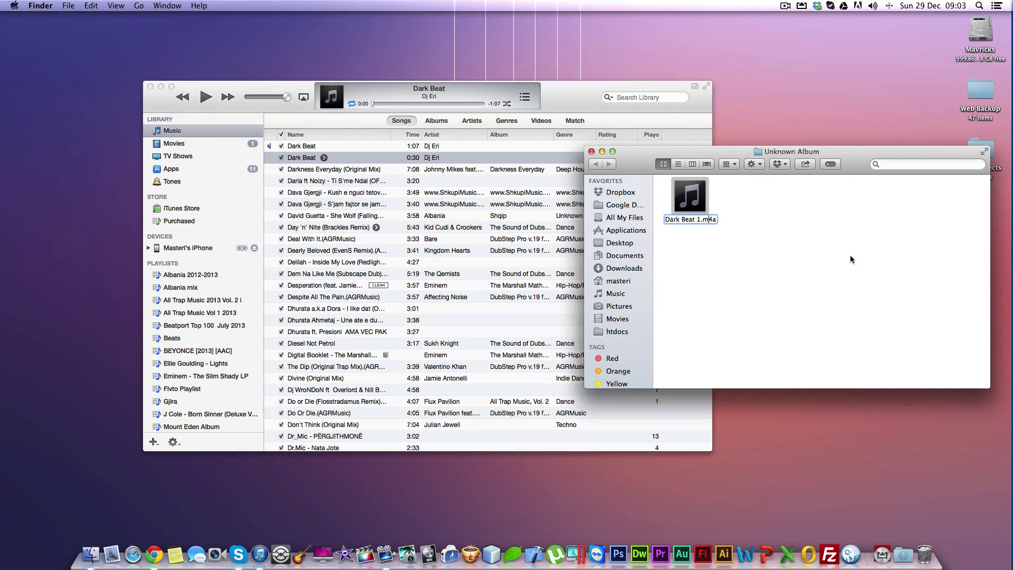
key("BackSpace")
type("r")
key("Return")
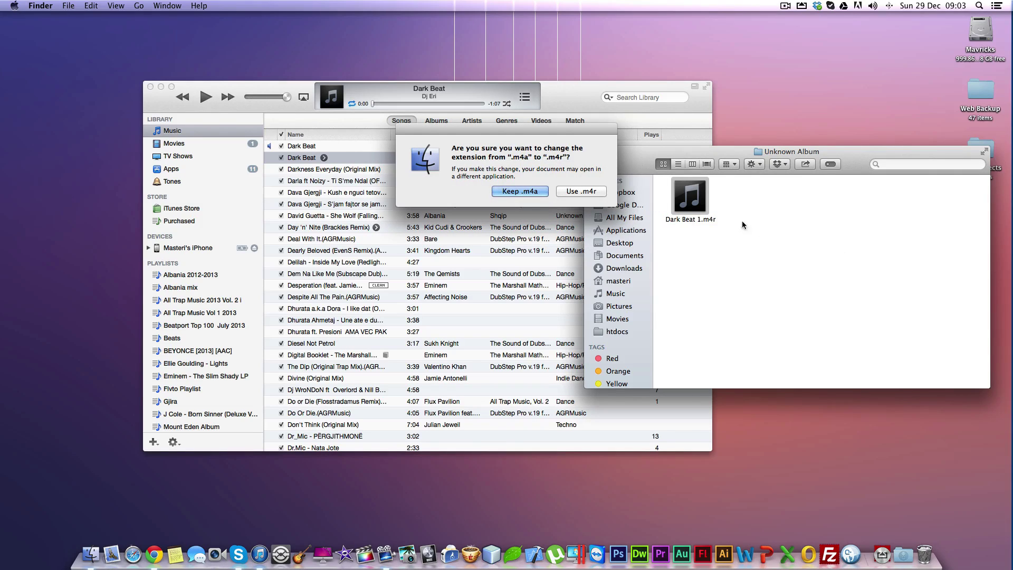
left_click(579, 191)
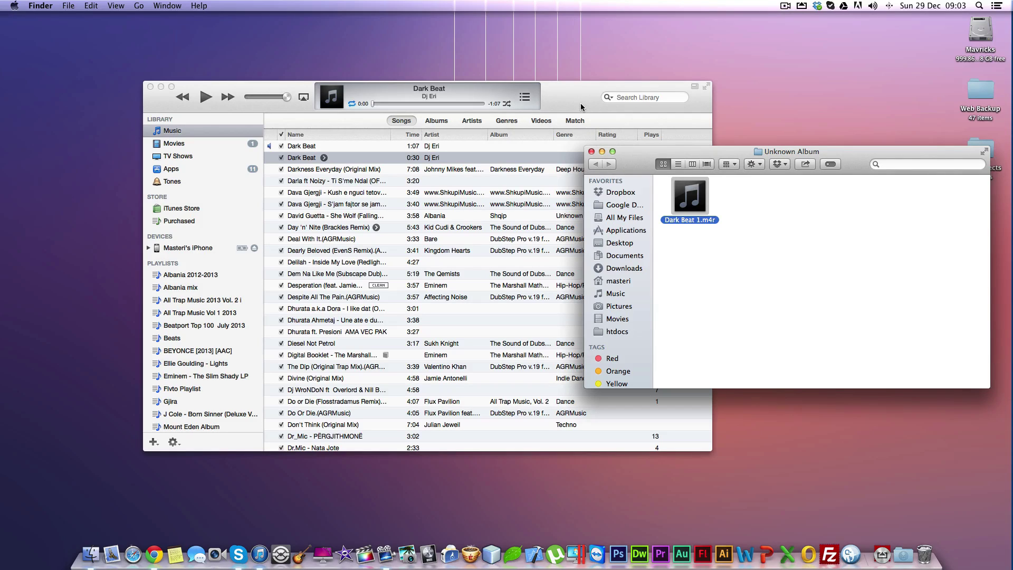
left_click_drag(869, 151, 871, 162)
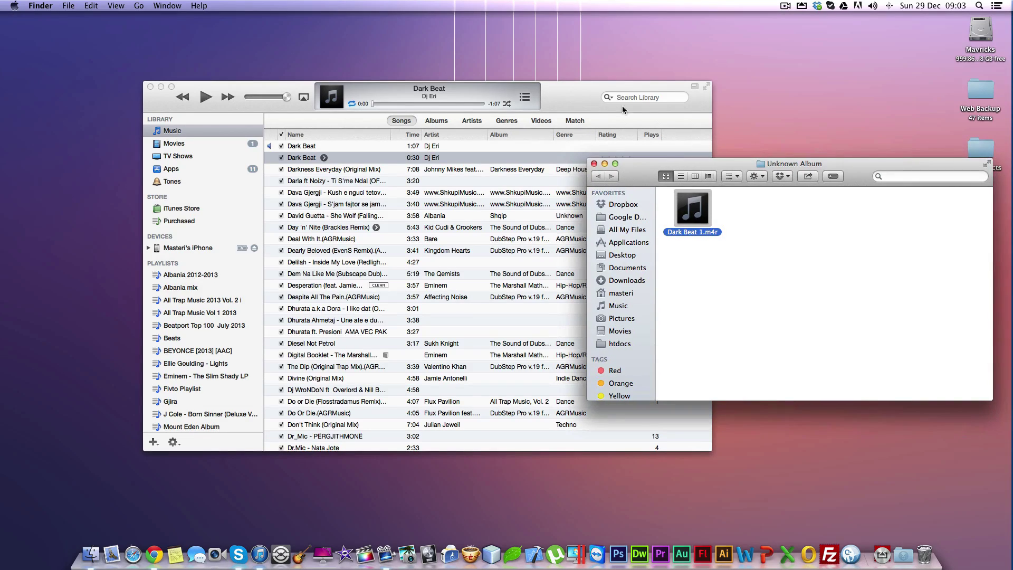
left_click_drag(568, 108, 512, 117)
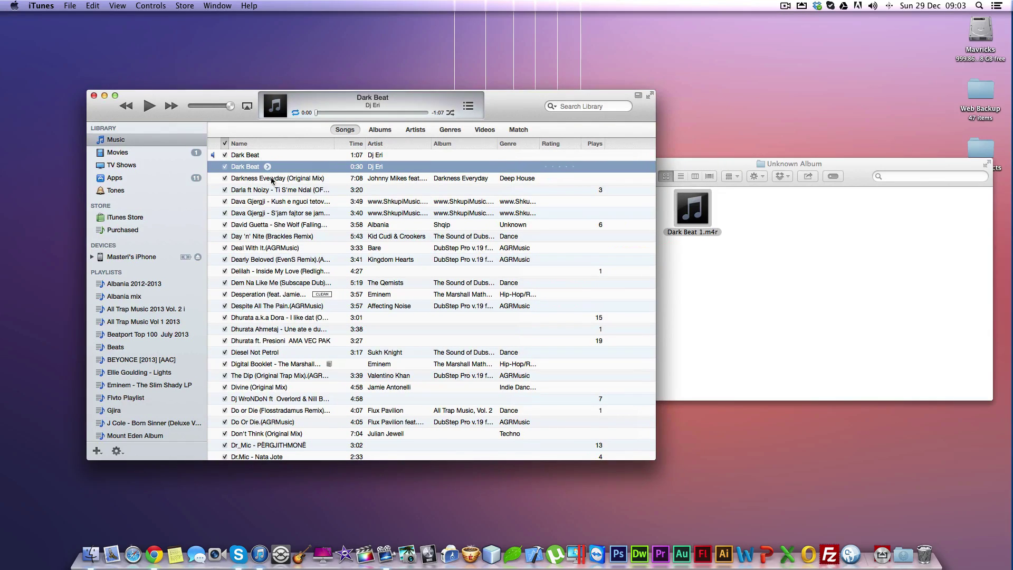
- Delete the 0:30 Dark Beat copy from the library, keeping its file
right_click(237, 168)
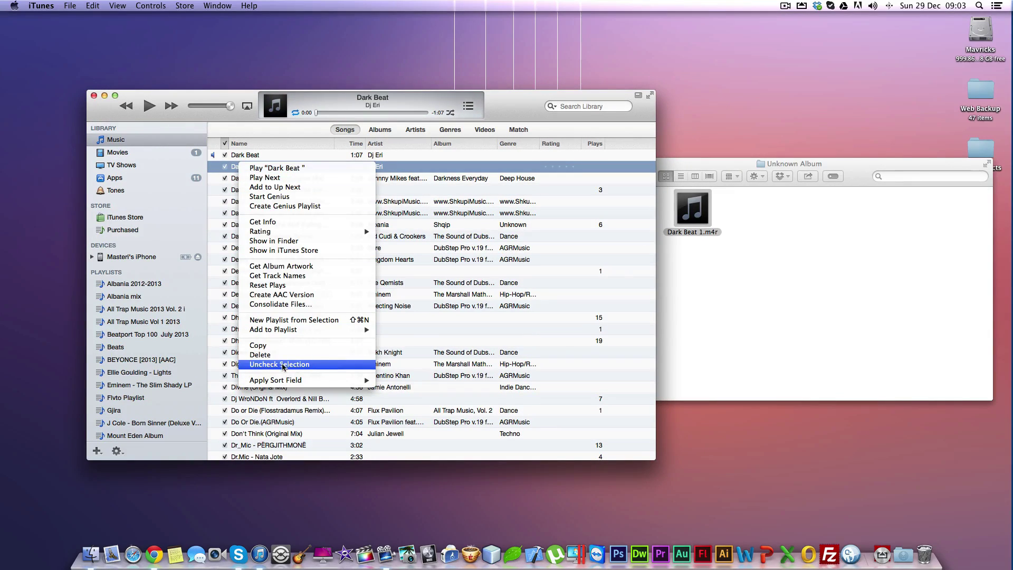
left_click(265, 357)
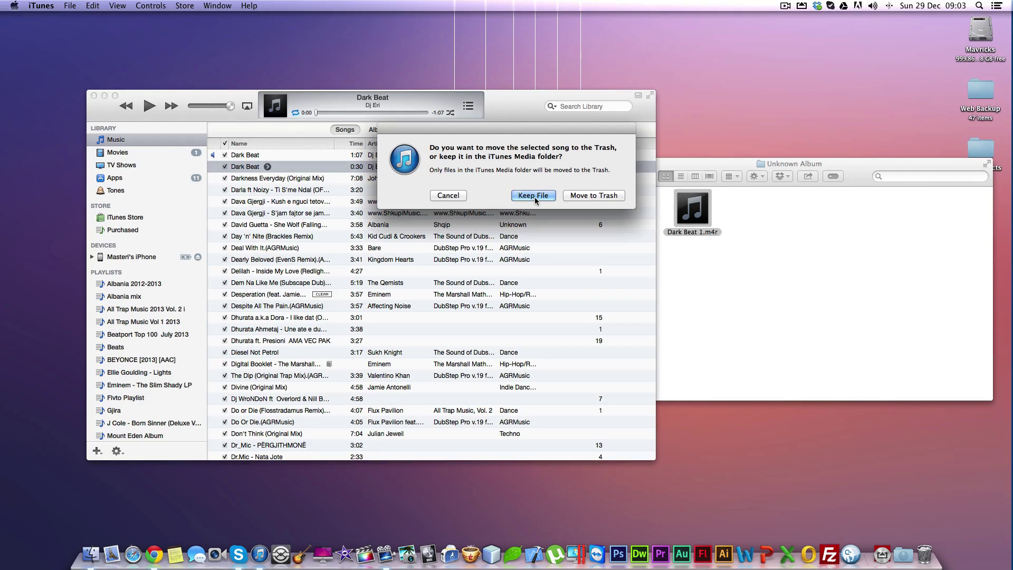
left_click(533, 196)
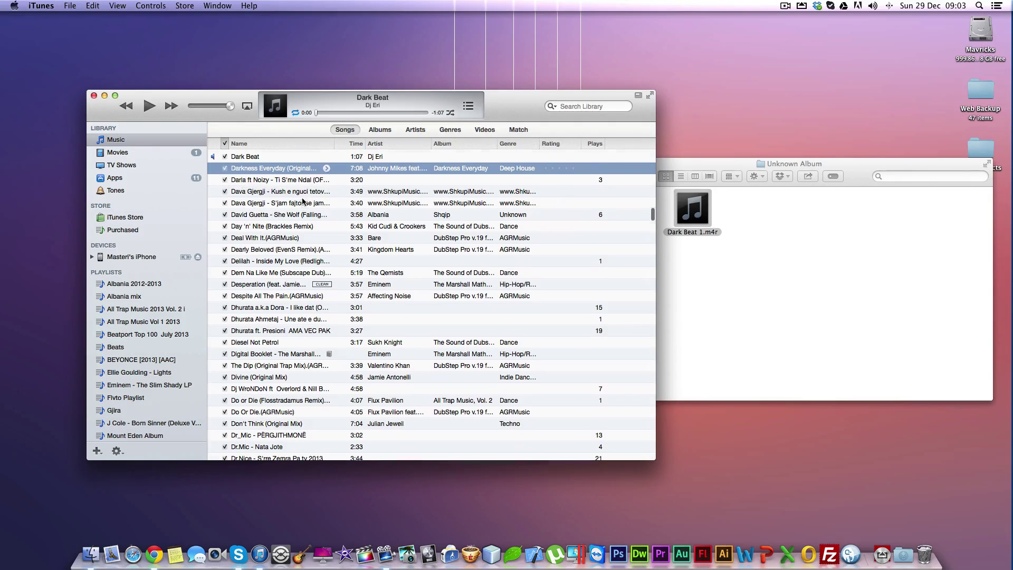
- Turn off the original Dark Beat's Start and Stop Time in its Options
scroll(303, 200, "up", 2)
left_click(281, 180)
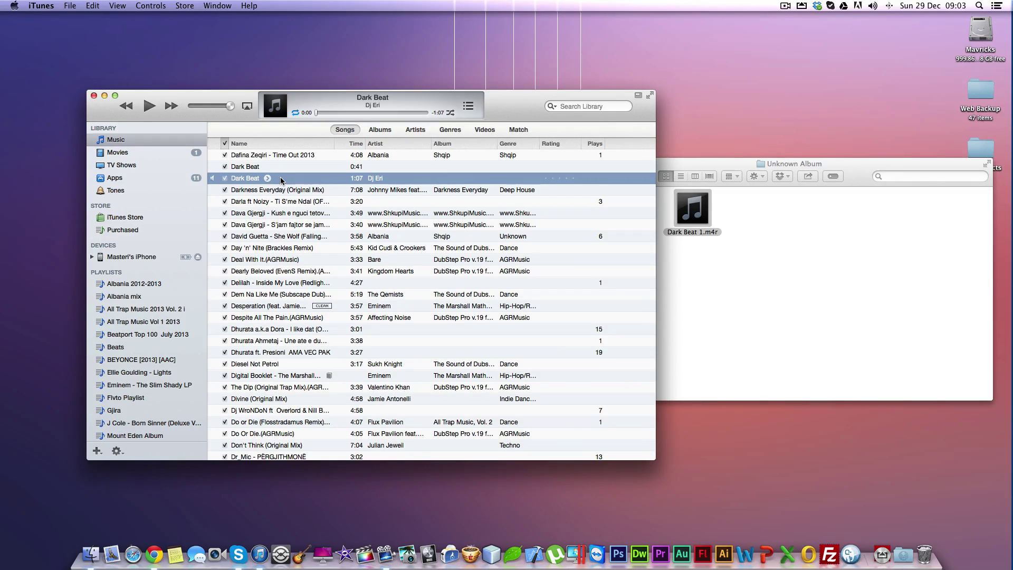
right_click(281, 180)
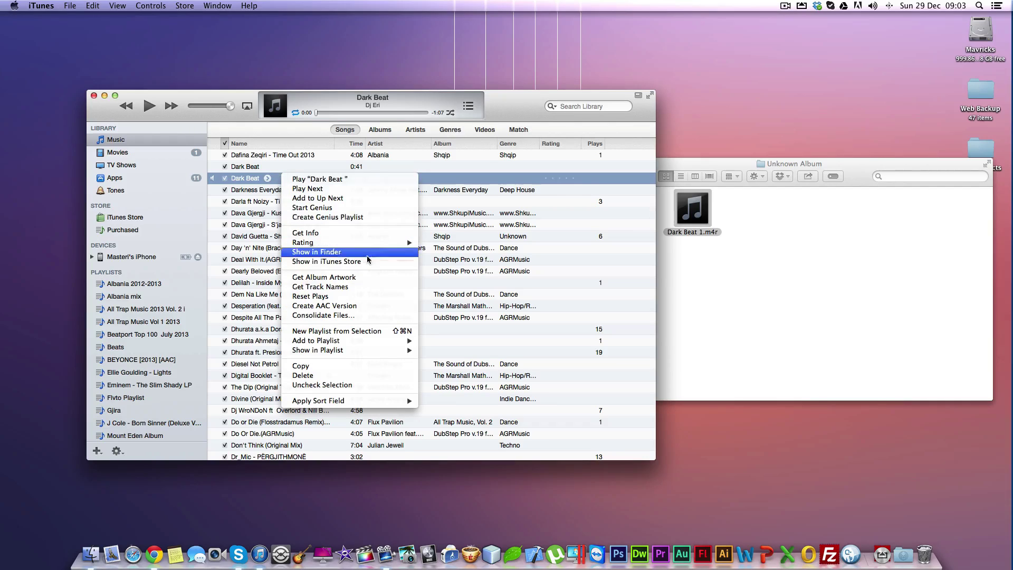
left_click(315, 233)
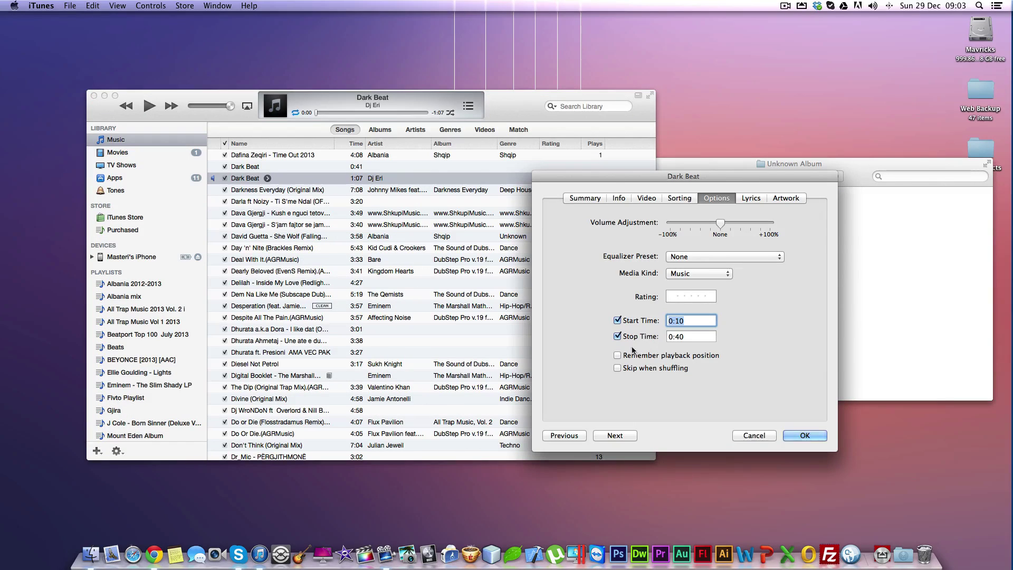
left_click(617, 320)
left_click(617, 336)
left_click(804, 435)
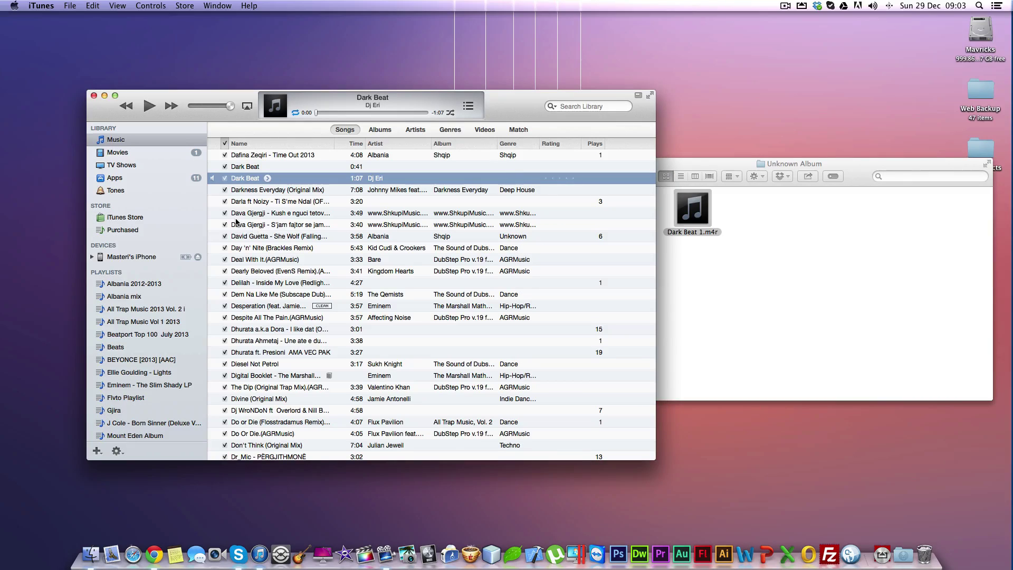
- Show Tones in the library sidebar and check the general Preferences
left_click(135, 191)
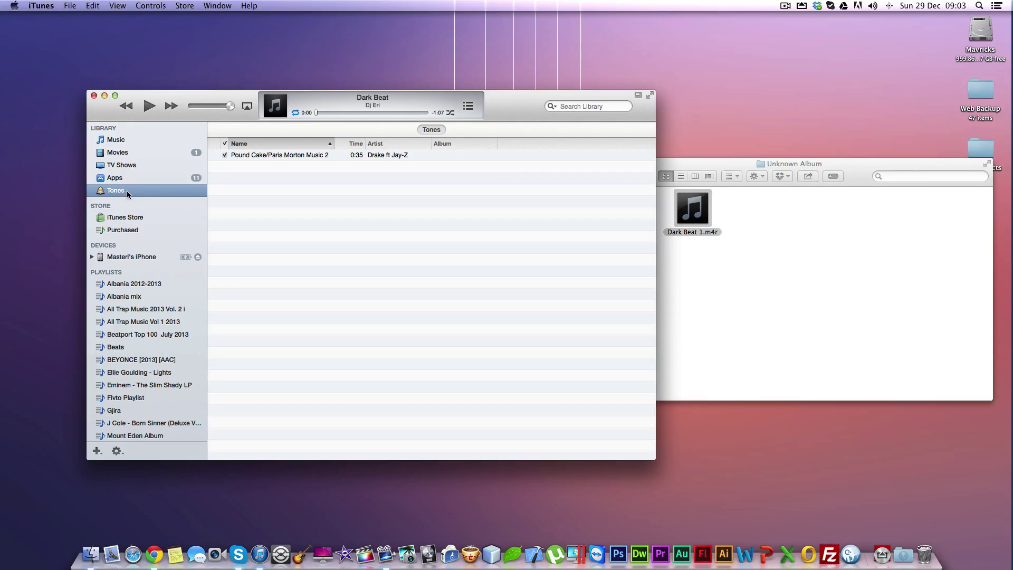
left_click(71, 6)
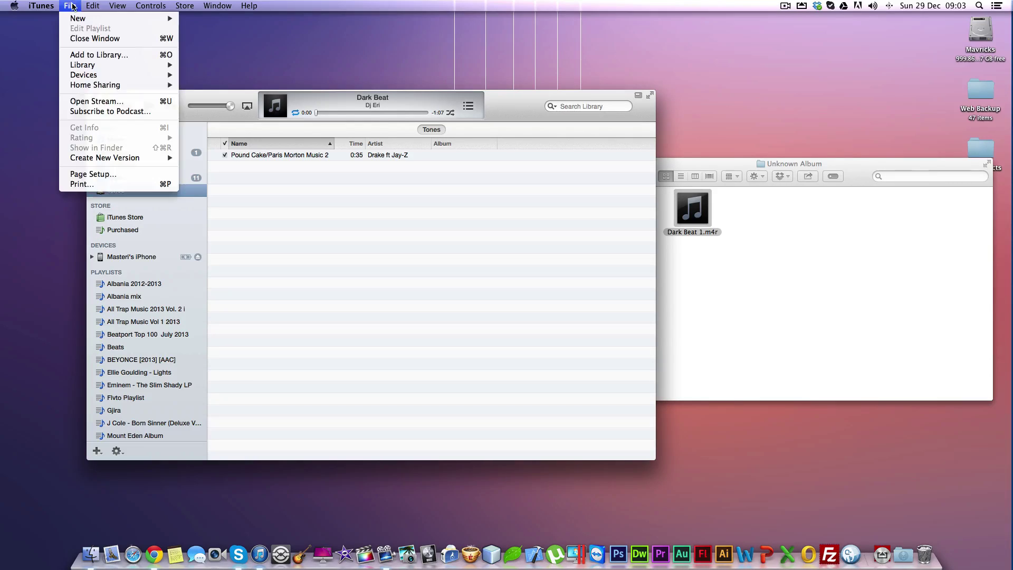
mouse_move(53, 6)
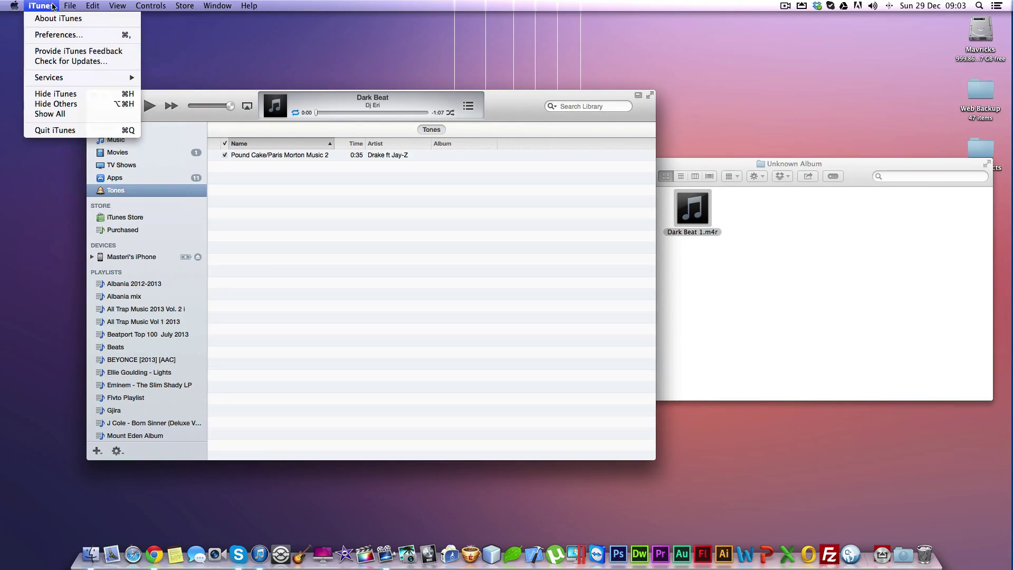
left_click(55, 35)
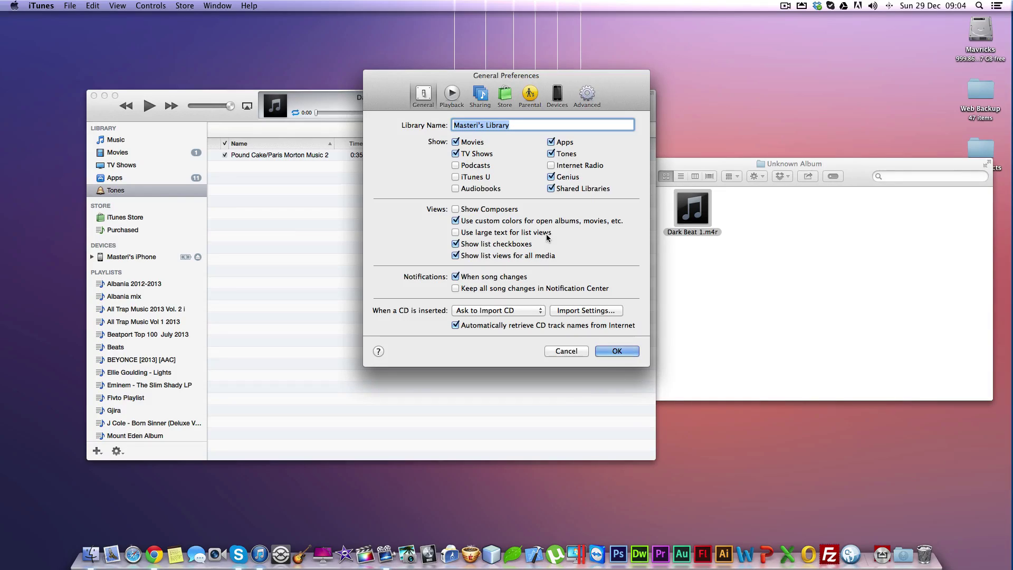
left_click(625, 351)
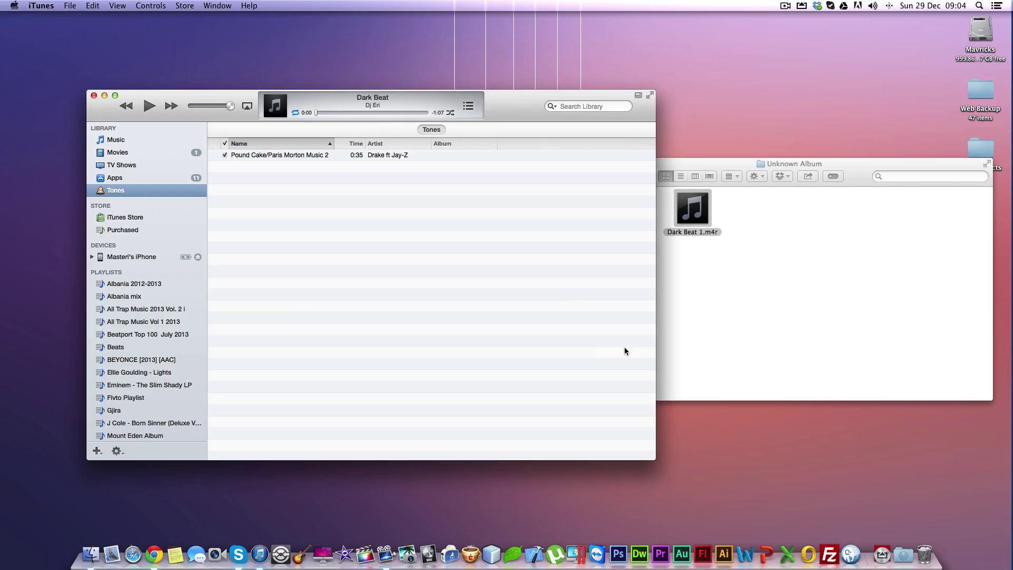
- Drag Dark Beat 1.m4r from the Finder folder into the iTunes Tones list
left_click(792, 305)
mouse_move(700, 224)
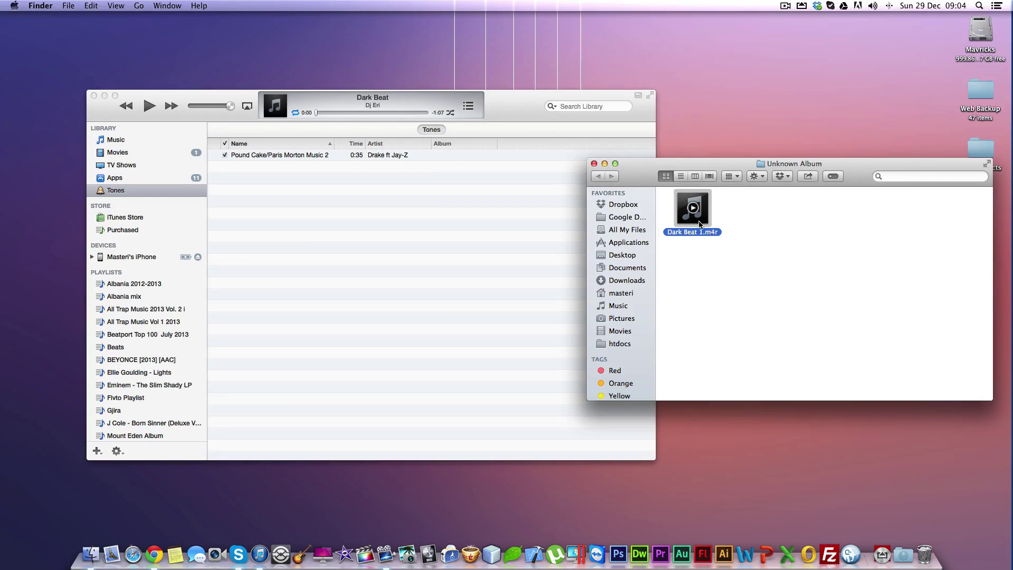
left_click(153, 194)
left_click(698, 271)
left_click_drag(676, 236, 504, 304)
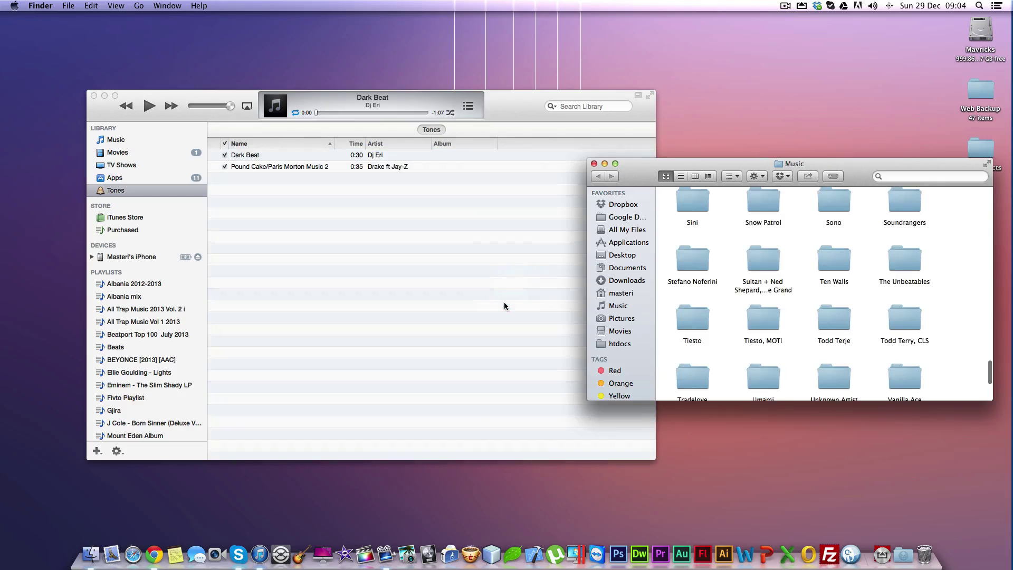
left_click(263, 265)
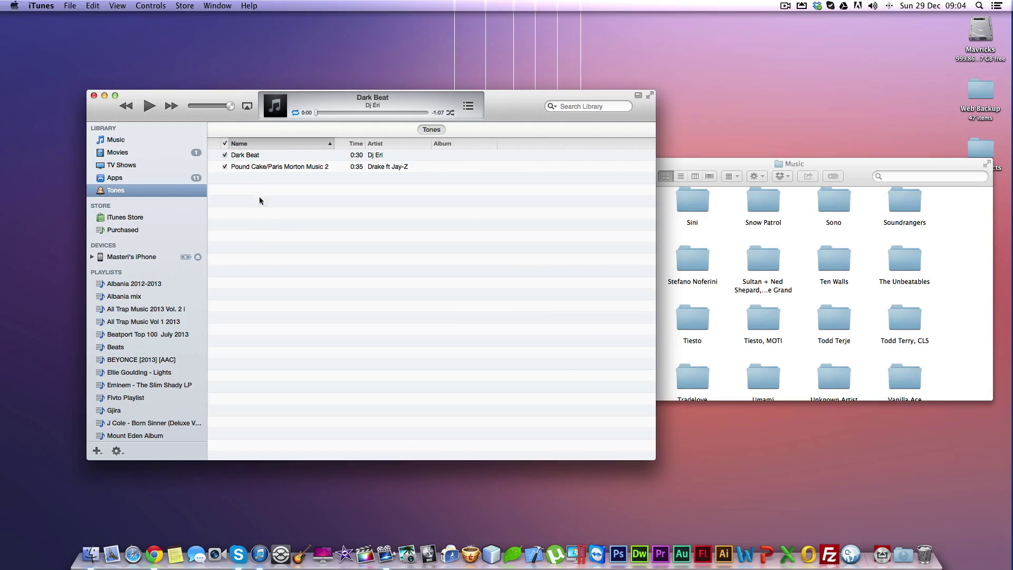
- Check Dark Beat in the iPhone's Tones tab and apply to sync it
left_click(240, 157)
left_click(138, 258)
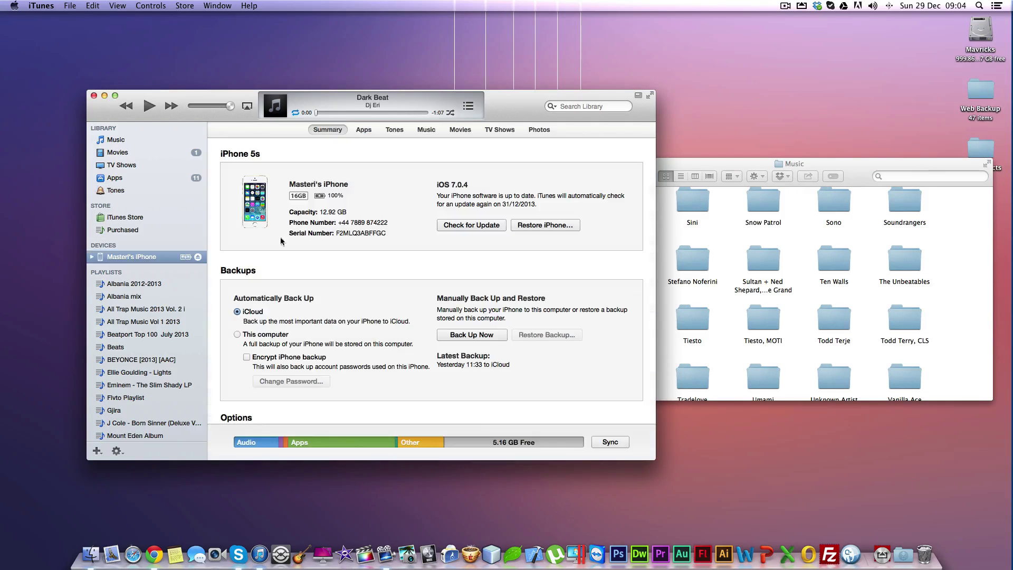
left_click(394, 129)
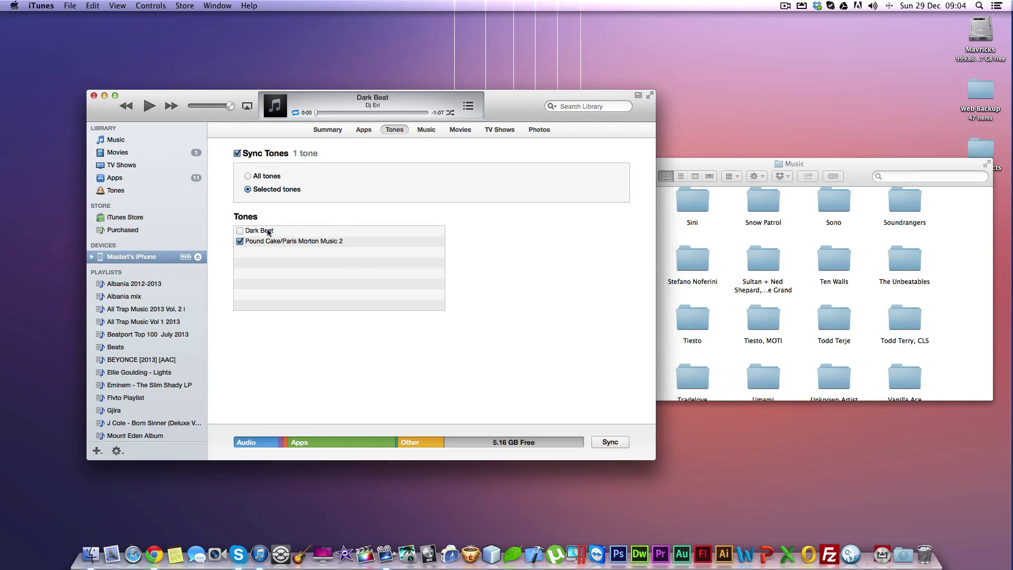
left_click(240, 230)
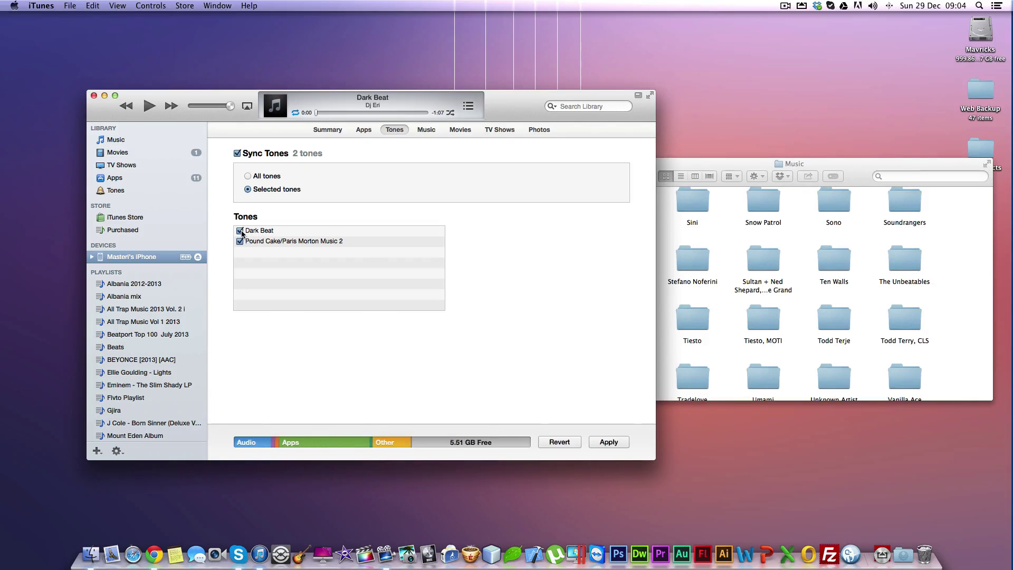
left_click(616, 443)
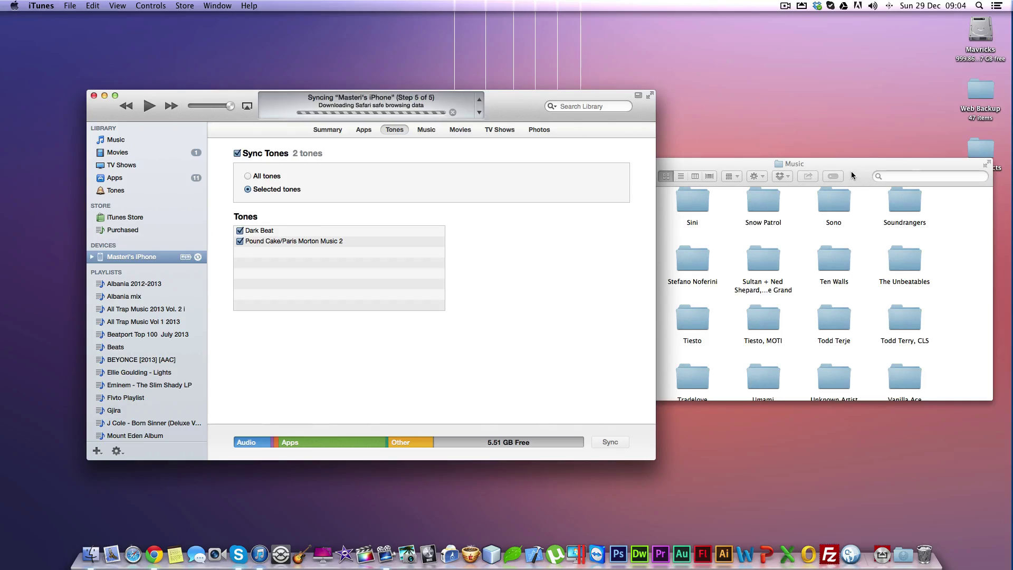
- Close the Finder Music window and return to iTunes
left_click(663, 167)
left_click(593, 163)
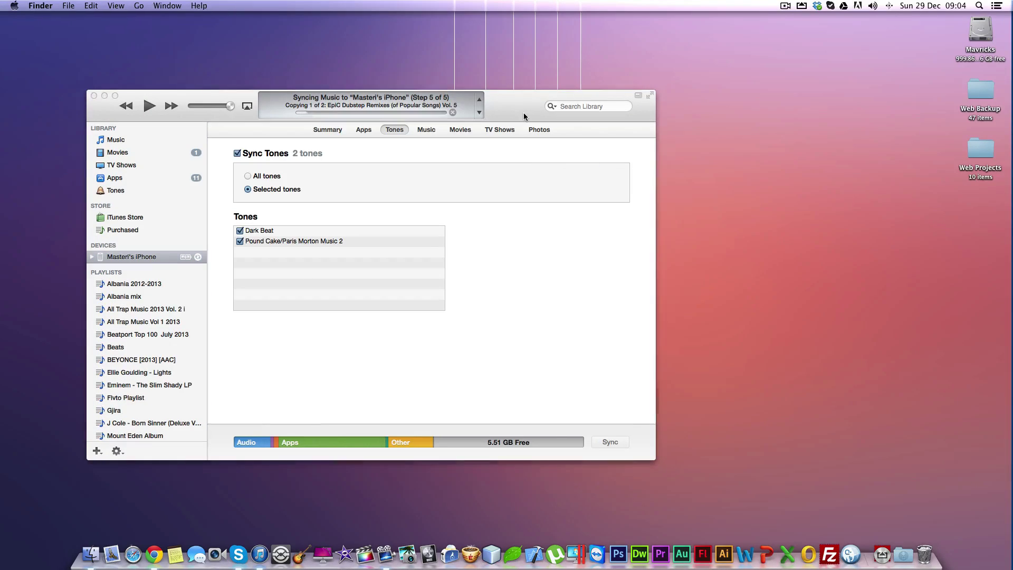
left_click(523, 112)
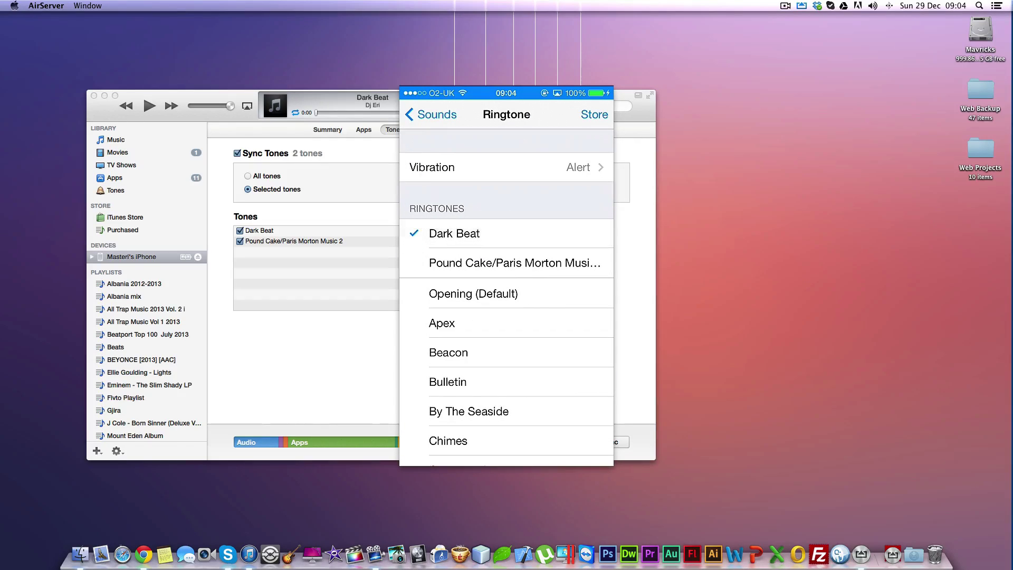
mouse_move(525, 116)
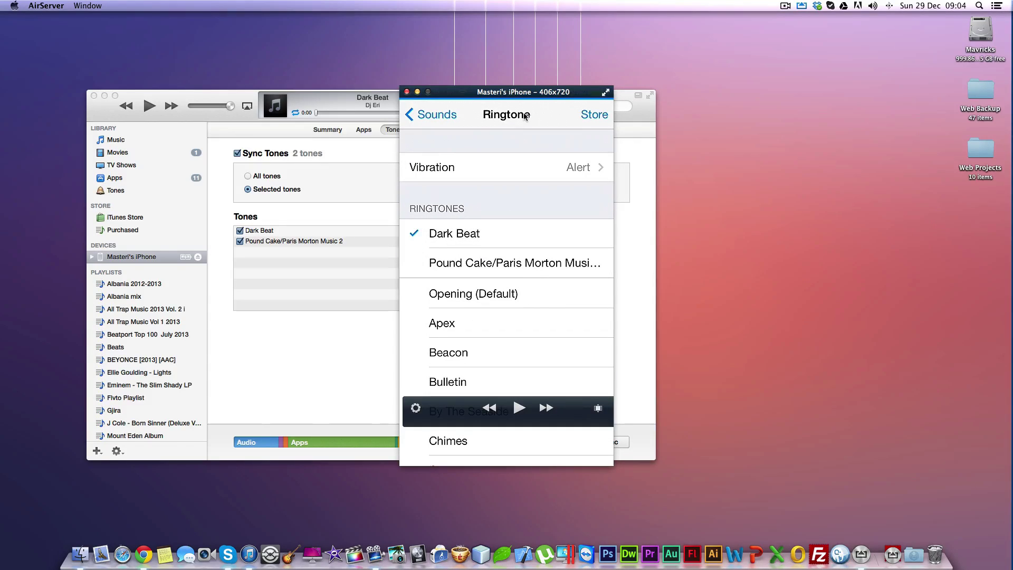